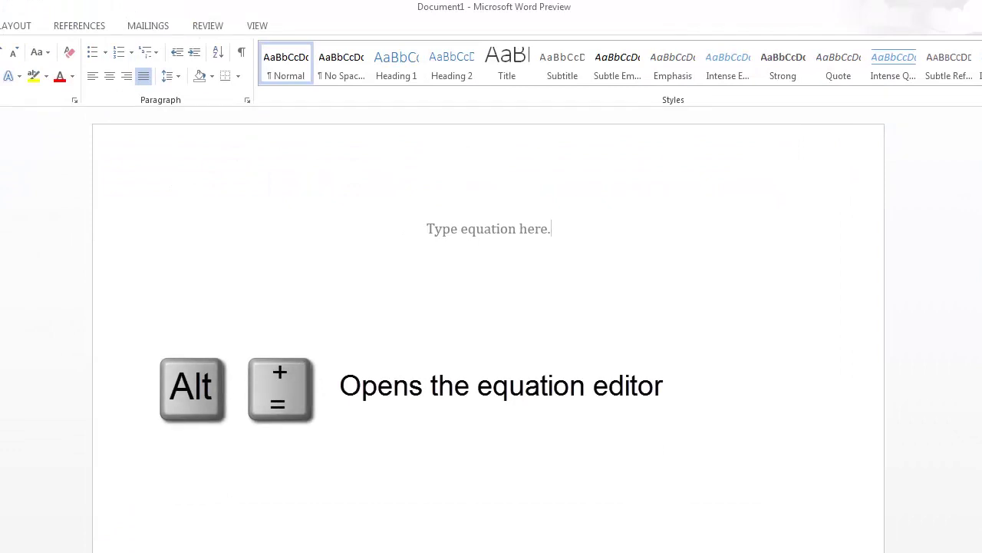
Step: Begin the equation in the empty placeholder with W = followed by an uppercase Delta symbol (\Delta)
left_click(509, 230)
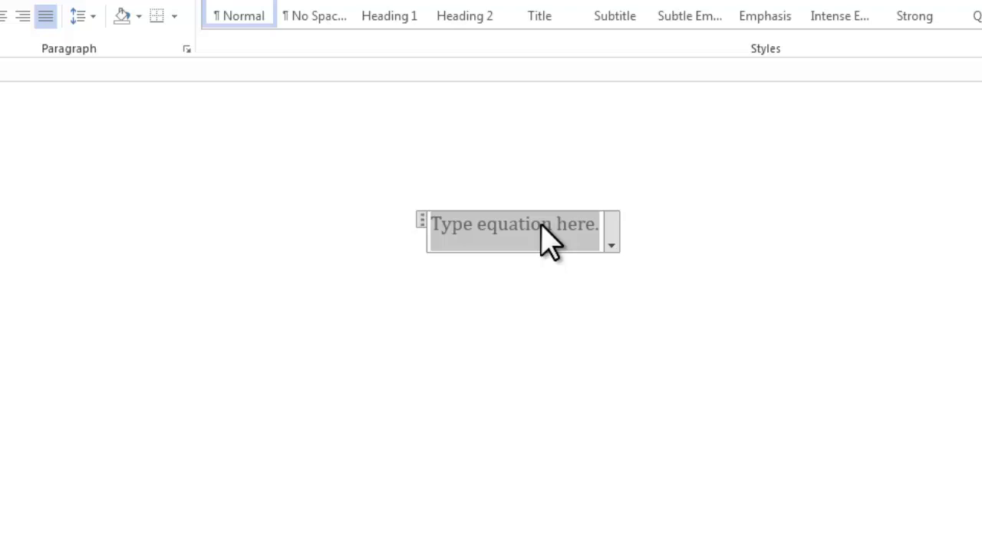
type("W ")
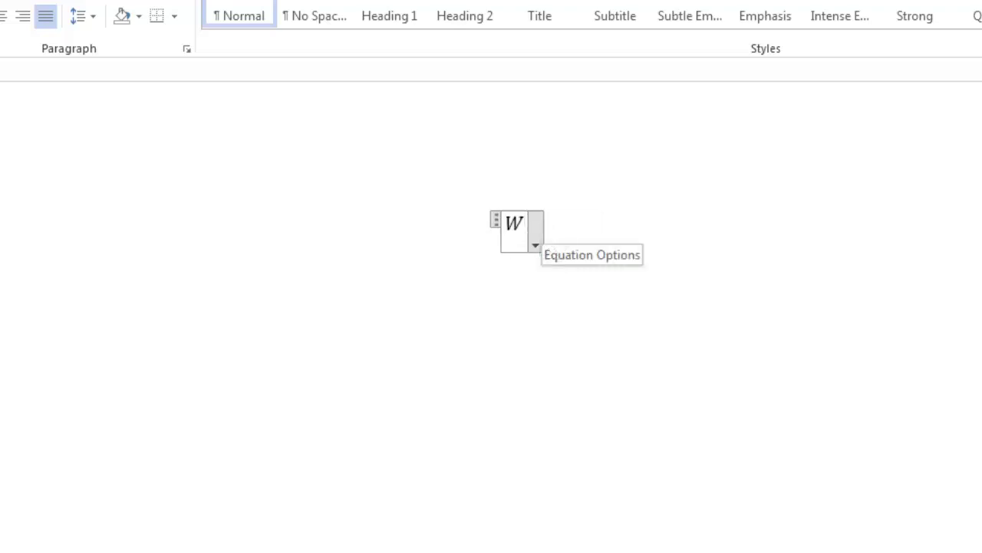
type("=")
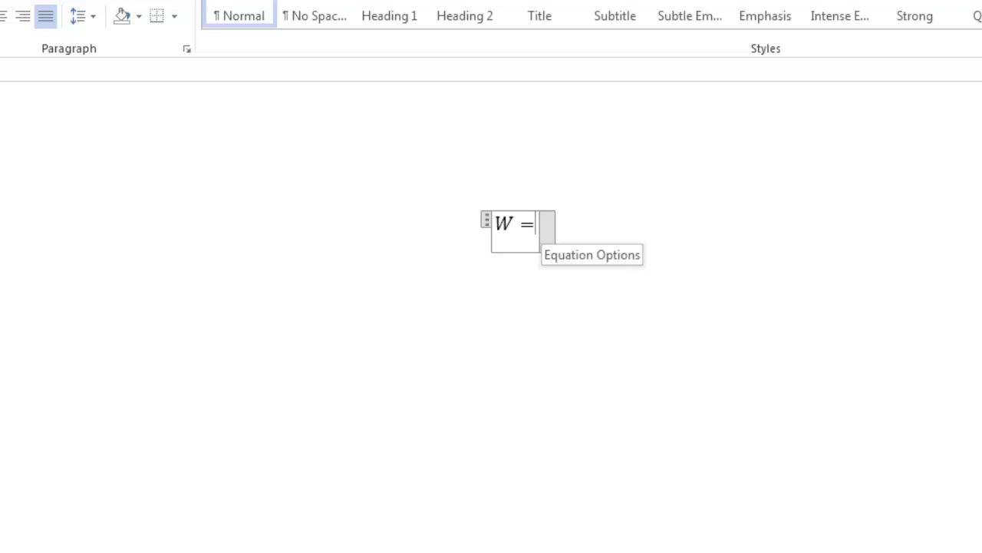
type("\\")
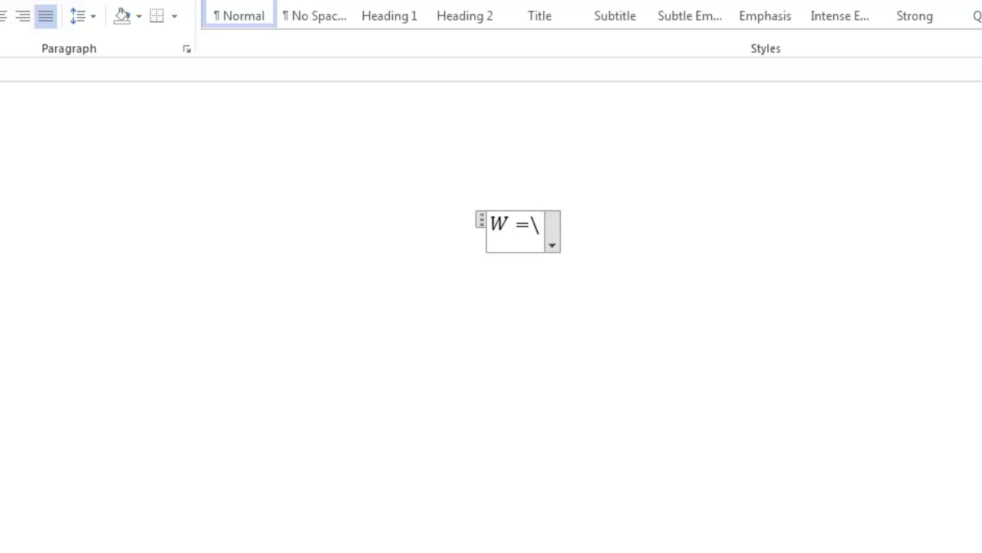
type("D")
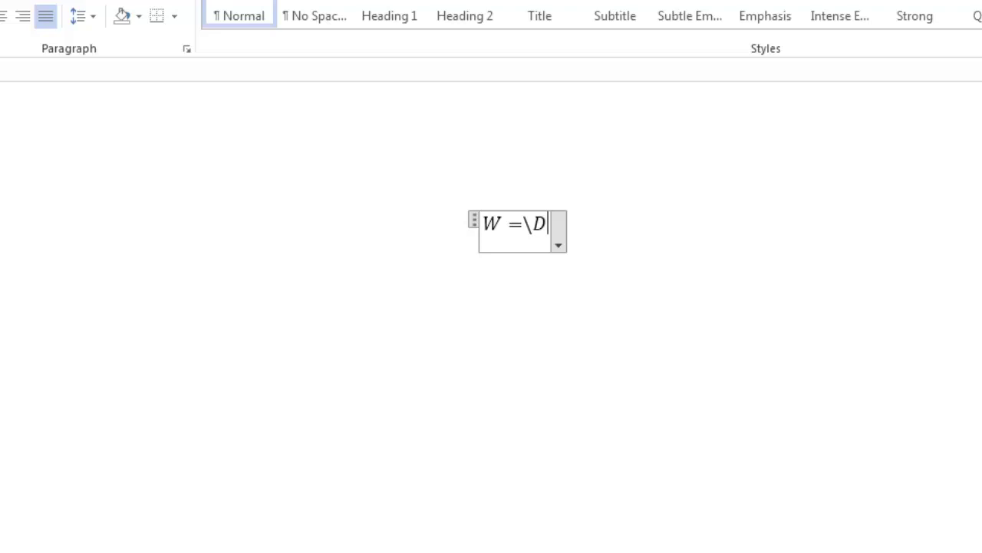
type("elta")
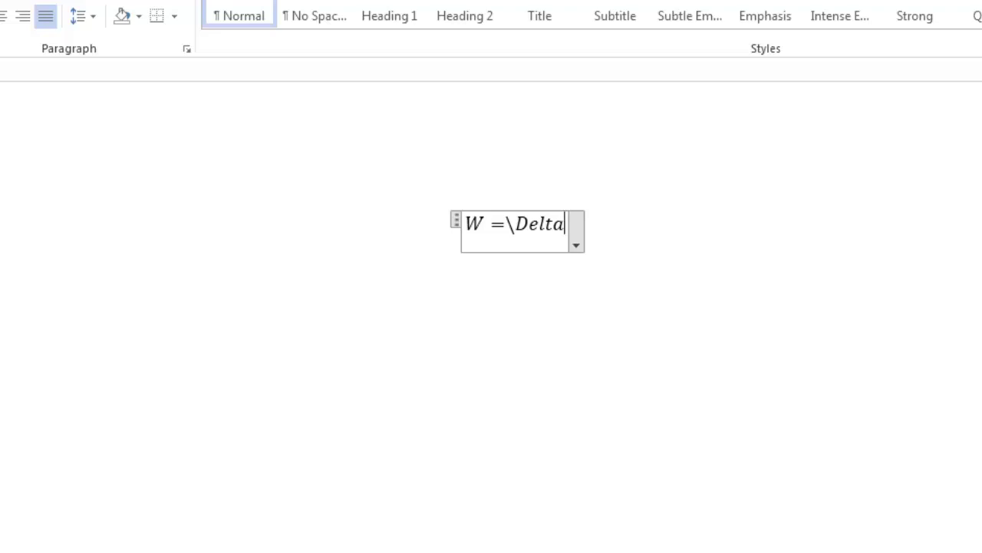
key("space")
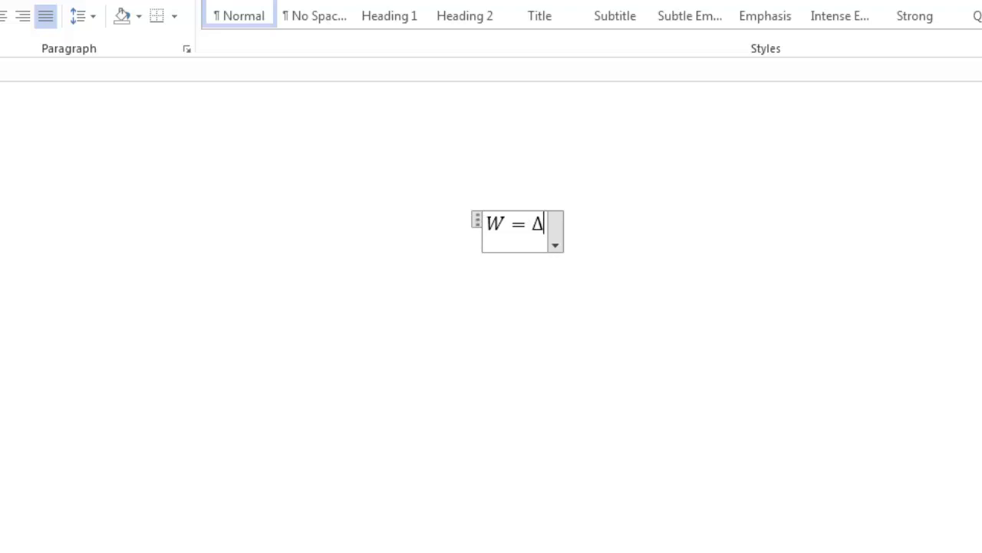
Step: Add E with the subscript k after the Delta symbol in the equation
type("E")
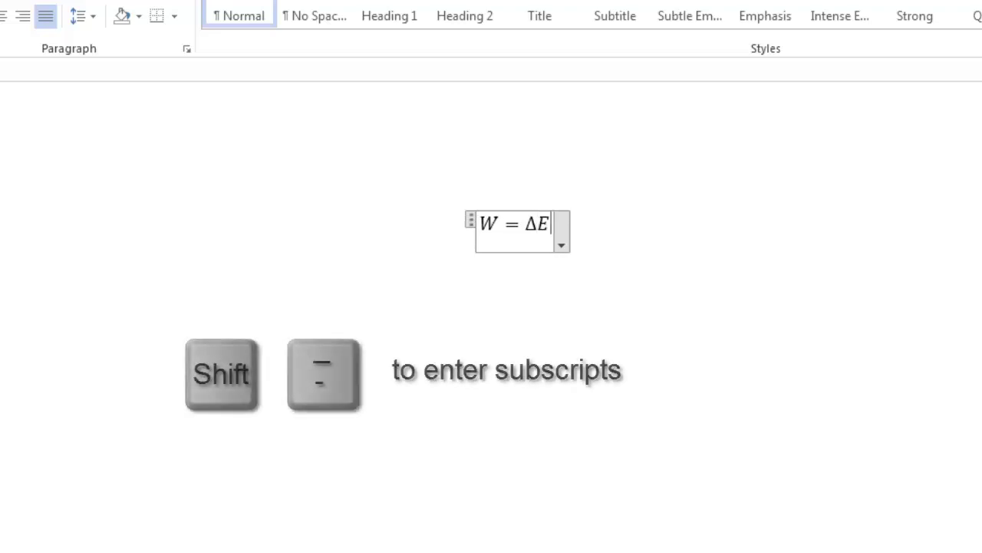
type("_")
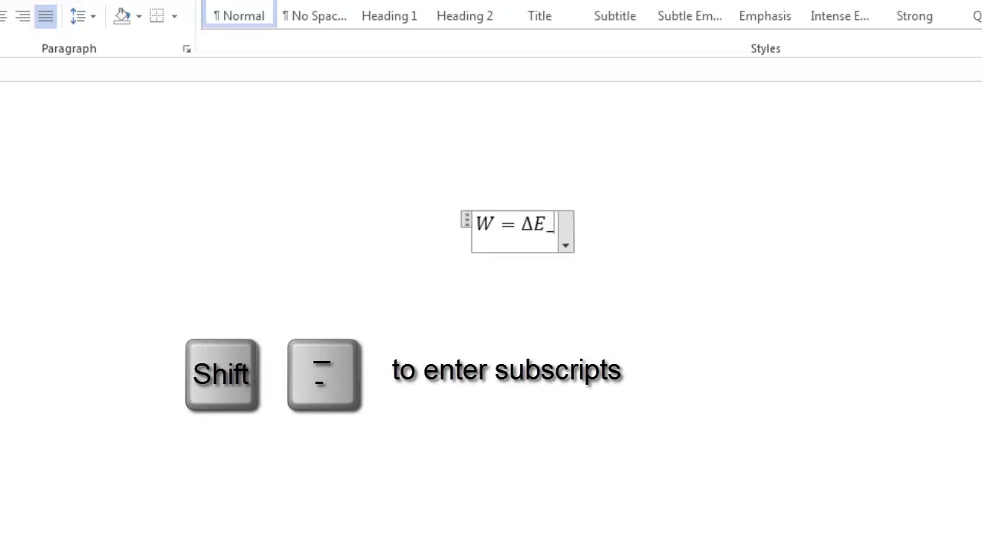
type("k")
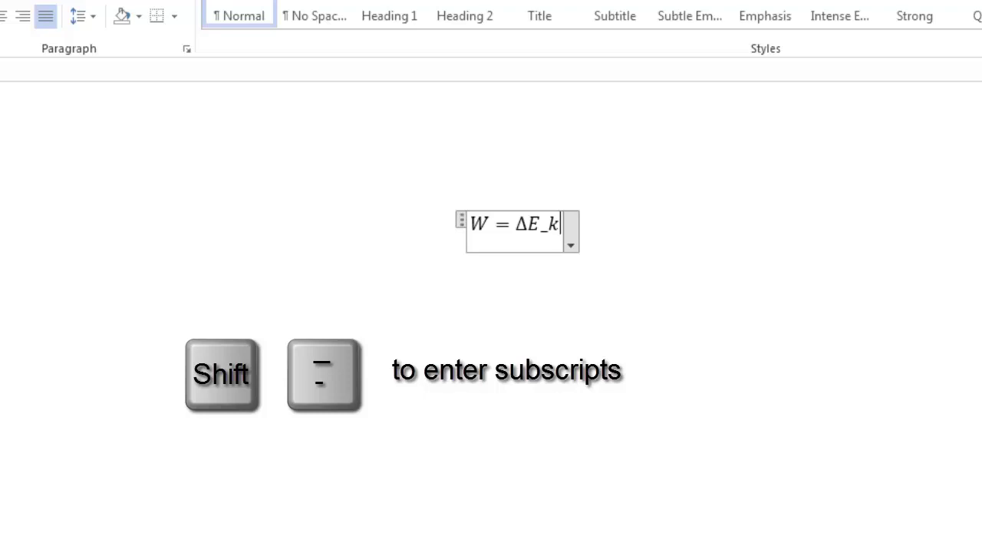
key("space")
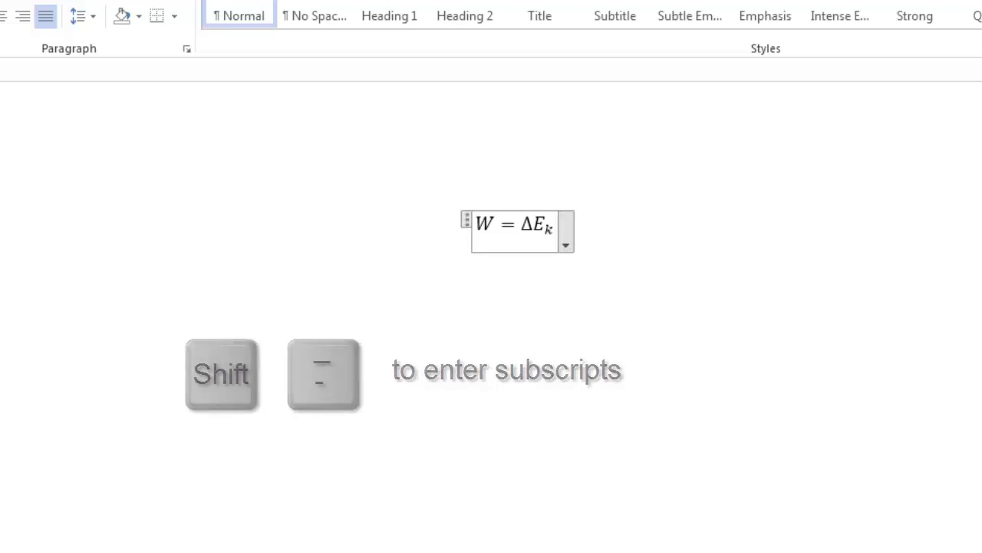
Step: Continue the equation with = and the term 1/2 mv^2, building up the stacked fraction and the superscript
type("=")
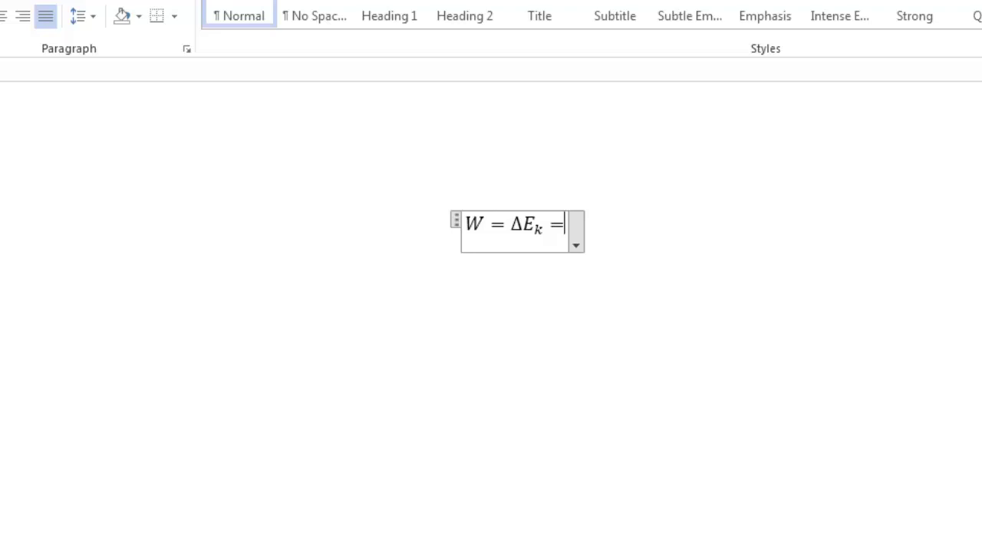
type("1/2")
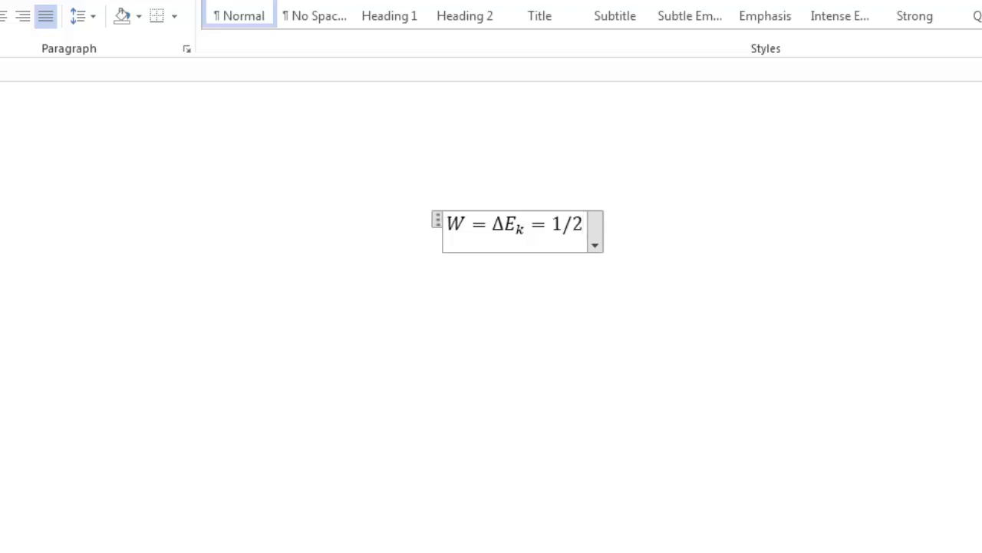
key("space")
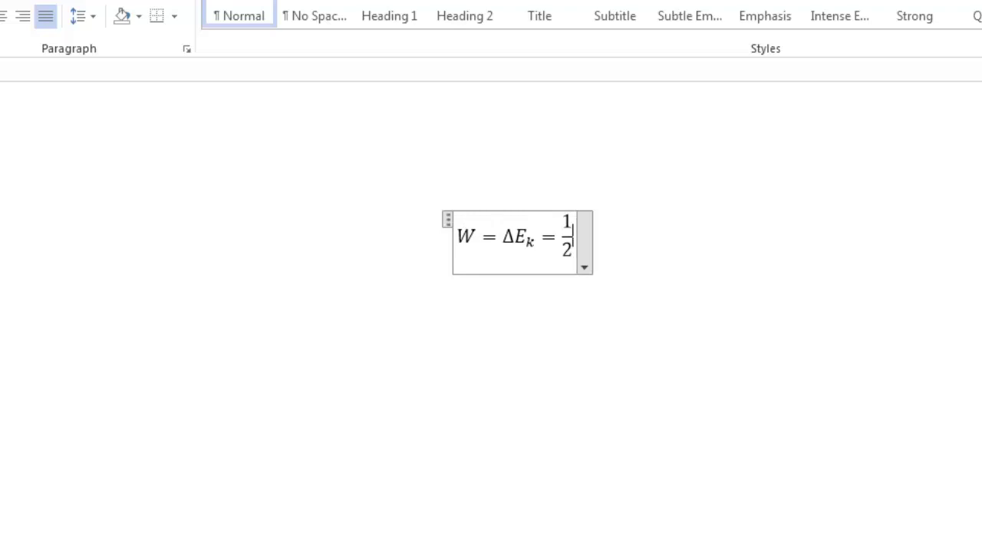
type("mv")
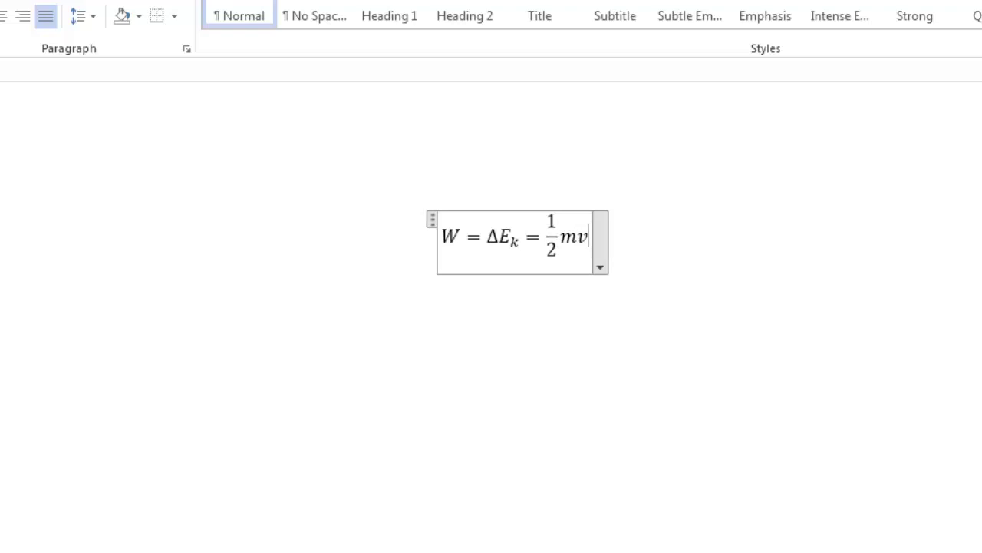
type("^")
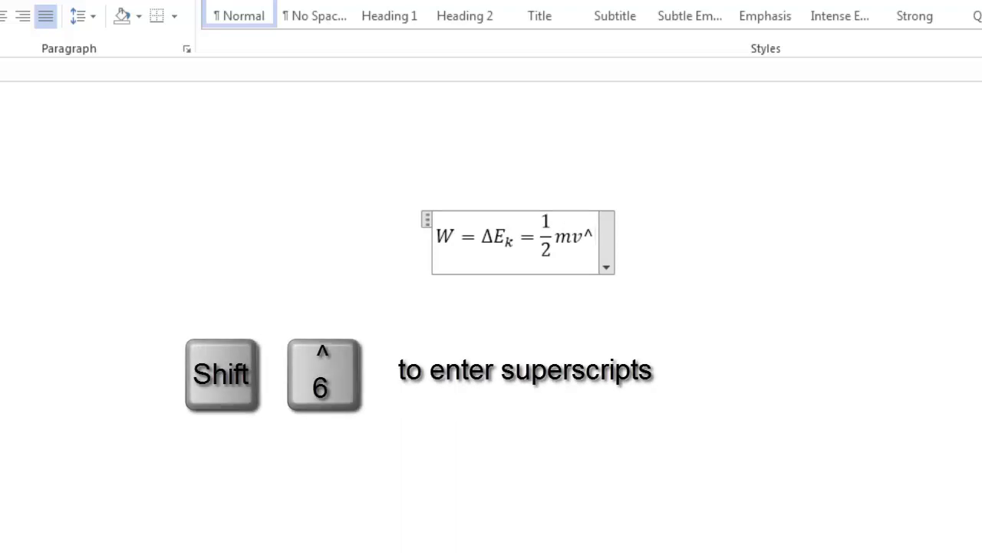
type("2")
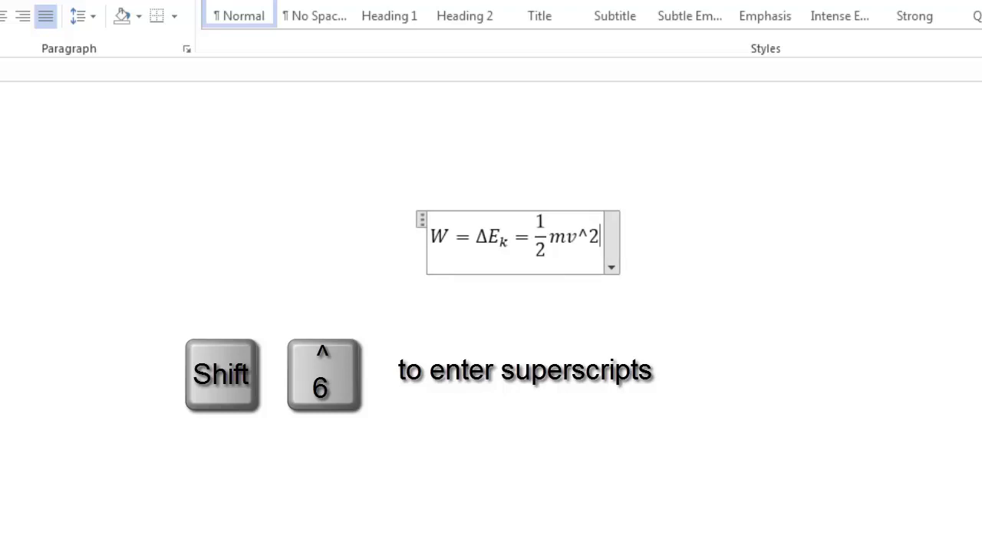
key("space")
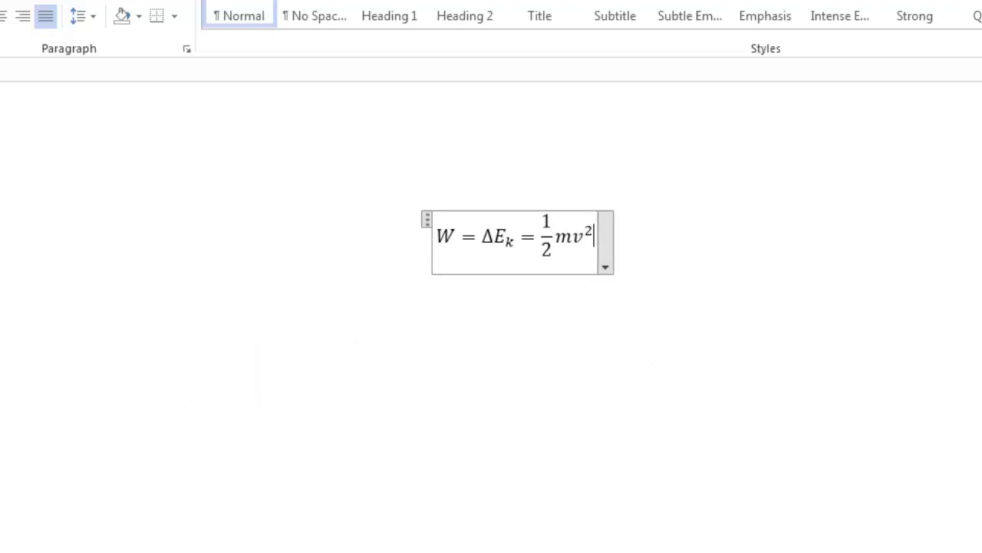
Step: Complete the equation by subtracting the term 1/2 mu^2, with a stacked fraction and a superscript 2
type("-1")
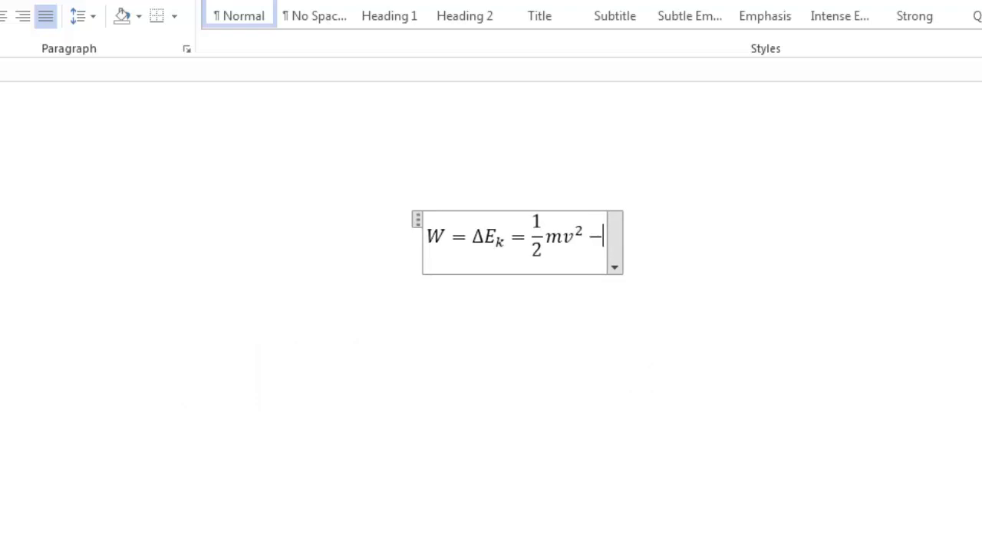
type("/2")
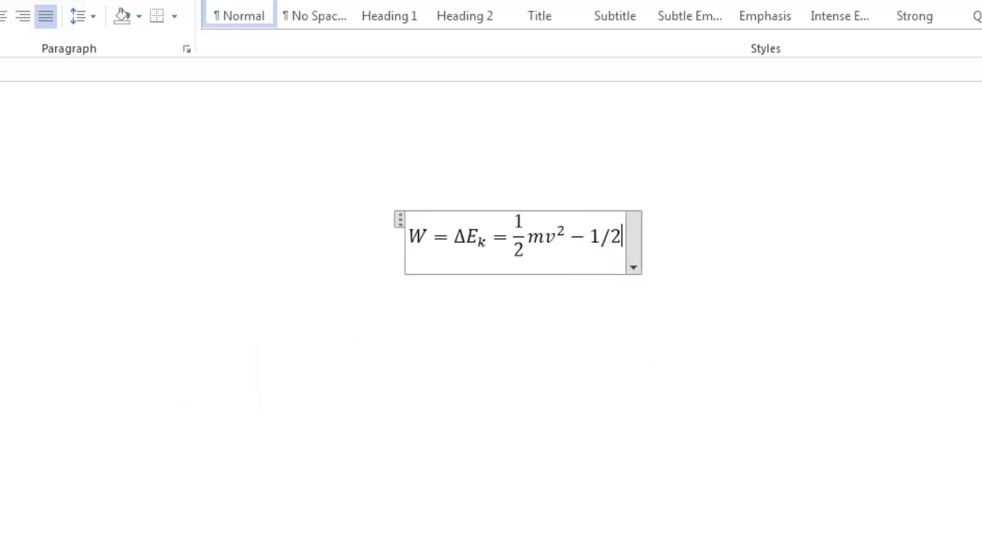
key("space")
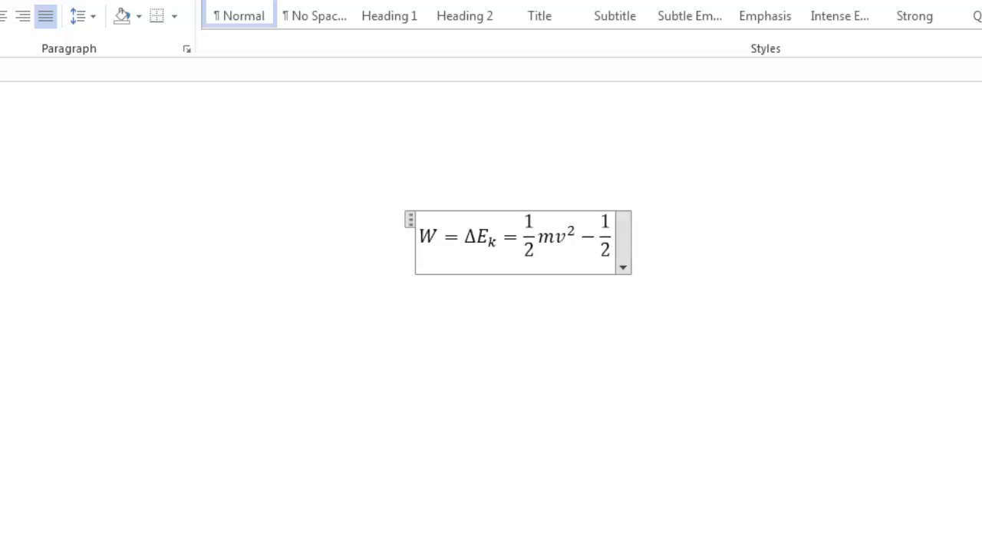
type("mu^2")
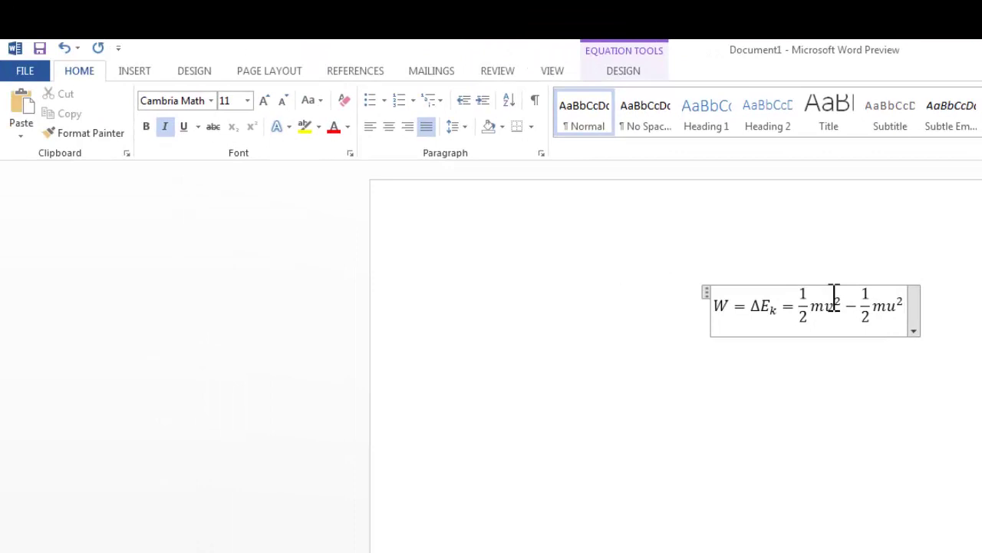
Step: Open the Equation Options and check the fonts available as the default for math regions
left_click(629, 71)
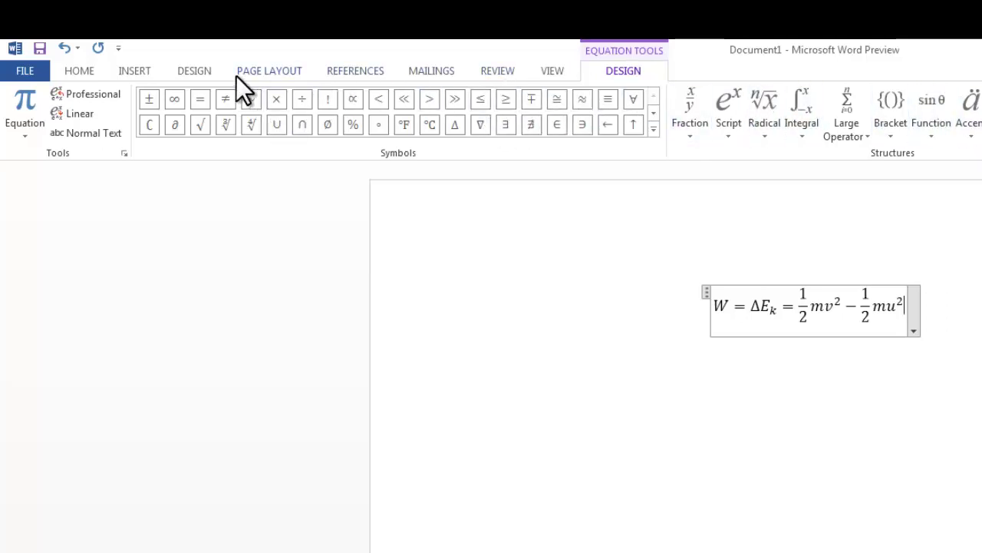
left_click(126, 152)
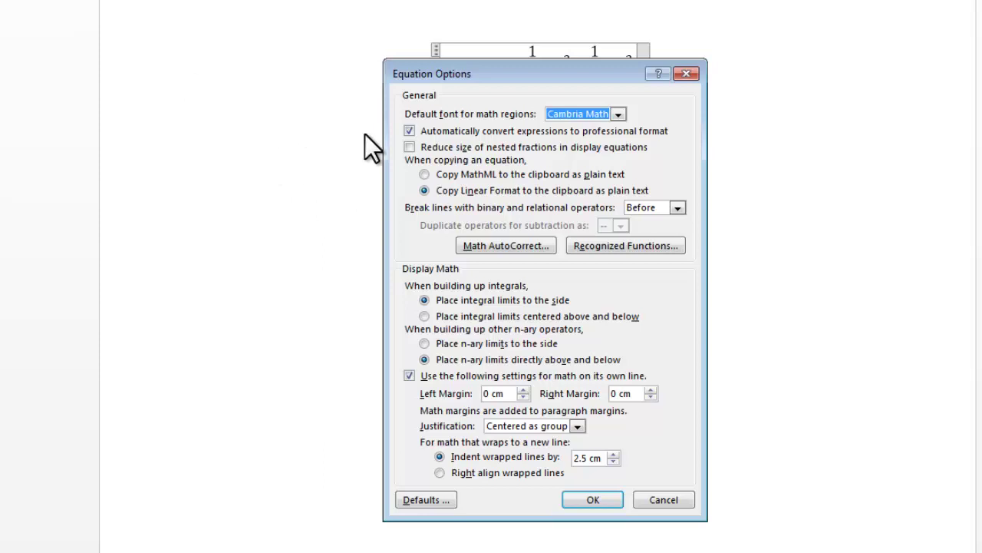
left_click(593, 113)
left_click(592, 113)
left_click(592, 113)
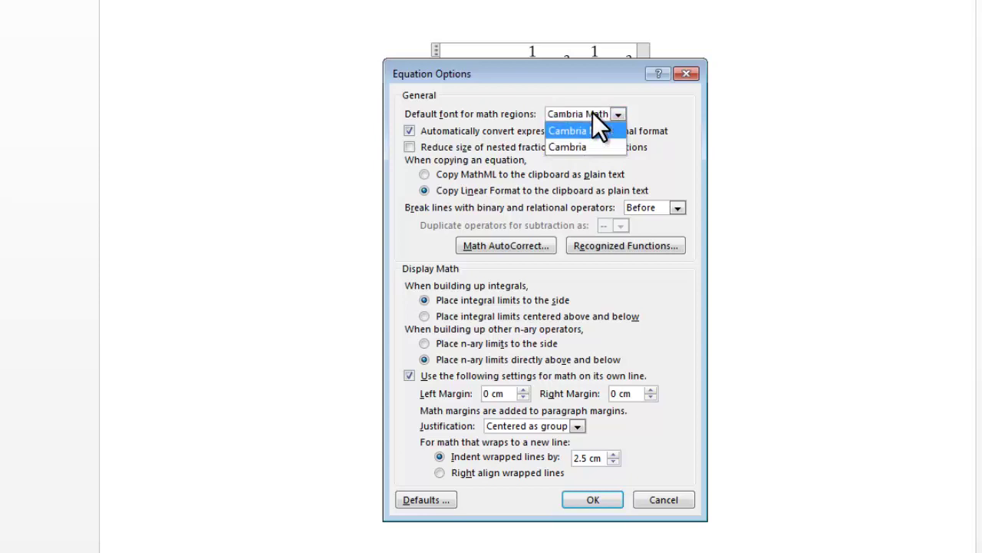
left_click(593, 112)
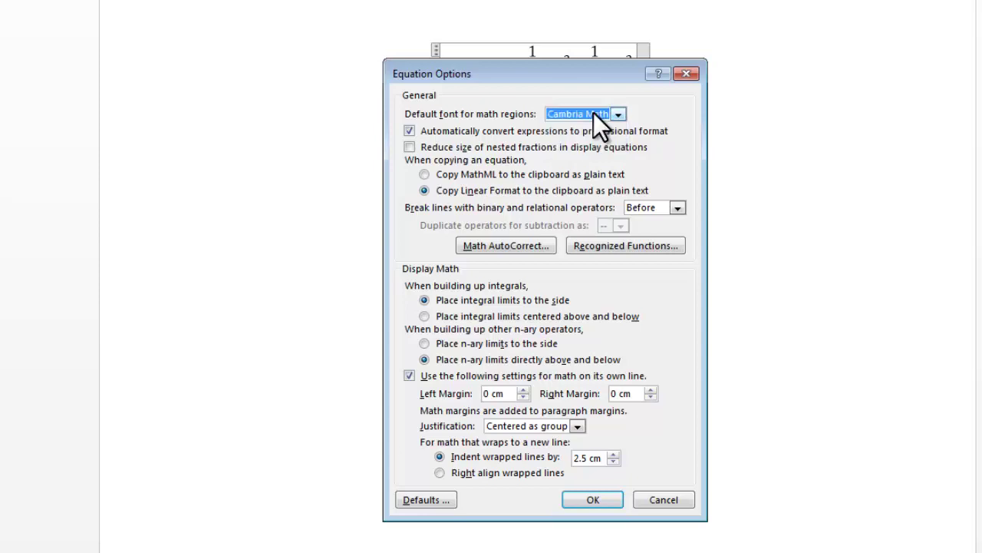
Step: Examine the Math AutoCorrect replacement list, then close it and the Equation Options without changes
left_click(504, 247)
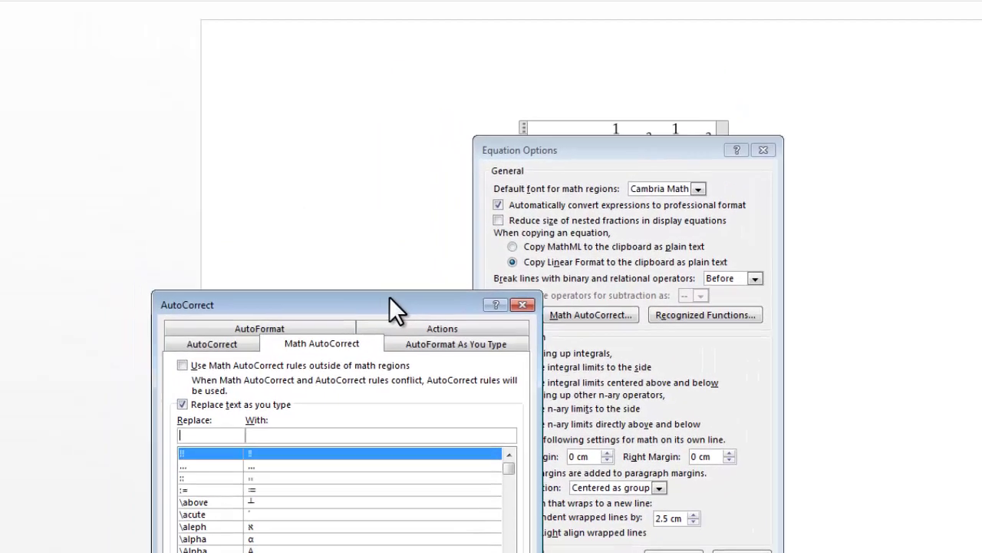
left_click_drag(297, 227, 414, 24)
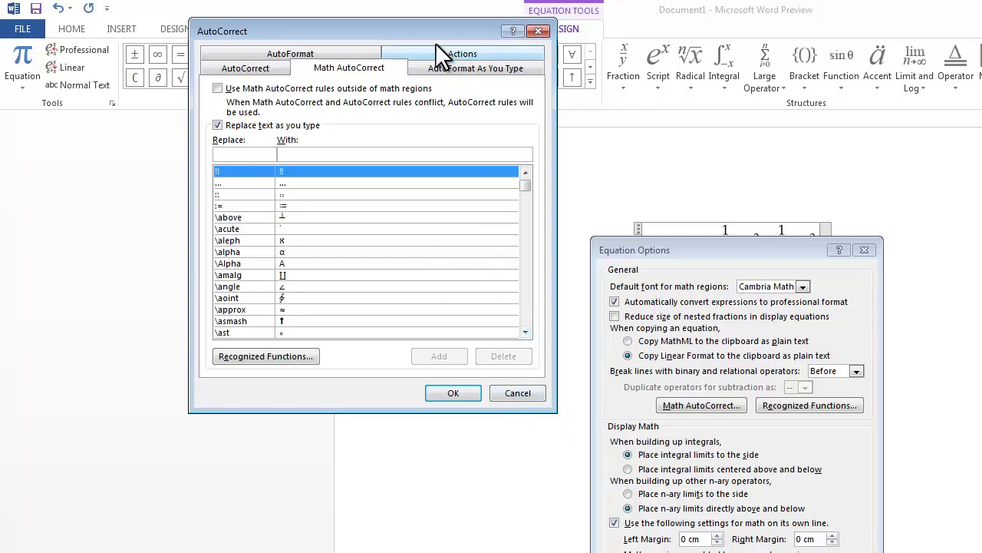
left_click_drag(435, 43, 452, 102)
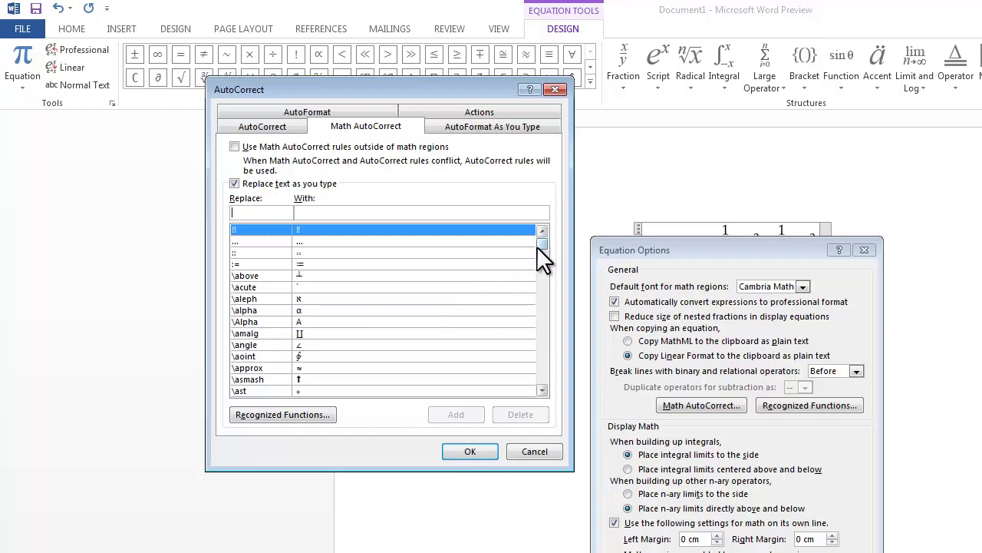
mouse_move(537, 245)
left_mouse_down()
mouse_move(544, 379)
mouse_move(540, 228)
mouse_move(545, 391)
mouse_move(533, 341)
mouse_move(541, 239)
left_mouse_up()
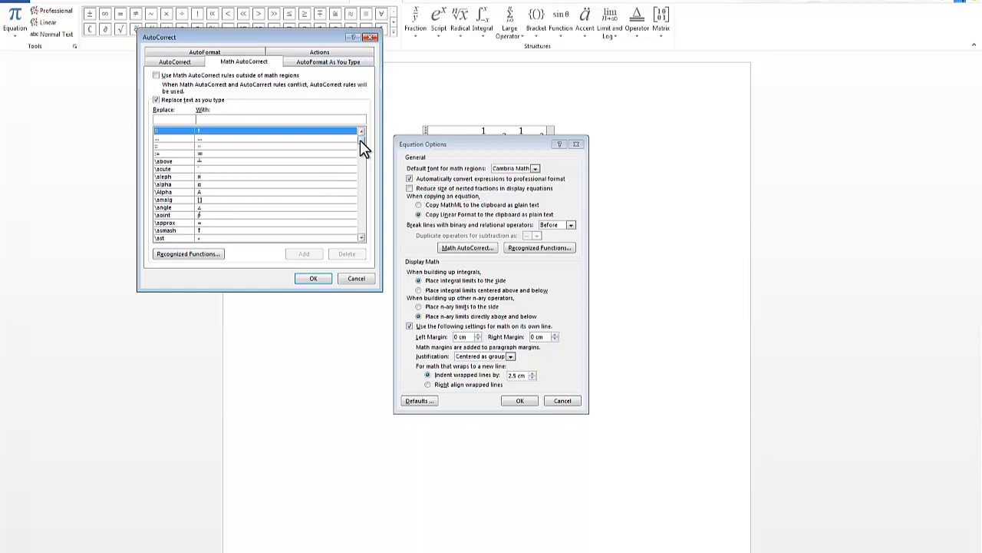
left_click(370, 37)
left_click(579, 145)
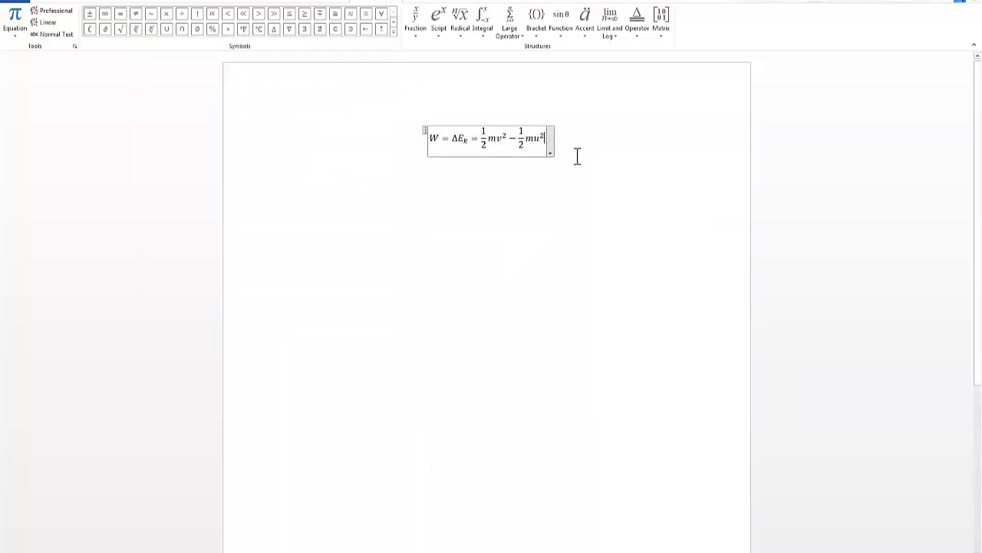
Step: Insert a new blank equation below the kinetic energy equation and expand the Basic Math symbol gallery
left_click(577, 223)
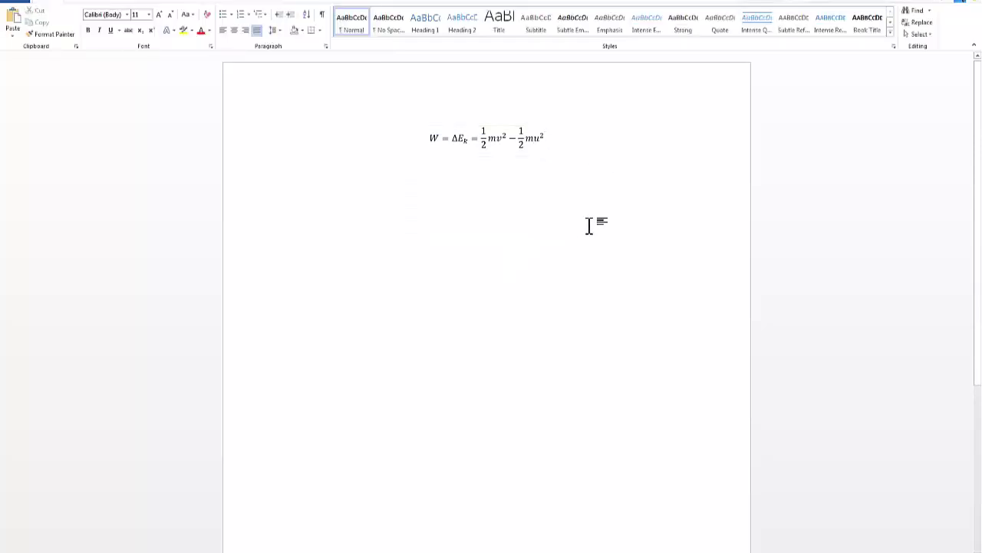
key("Return")
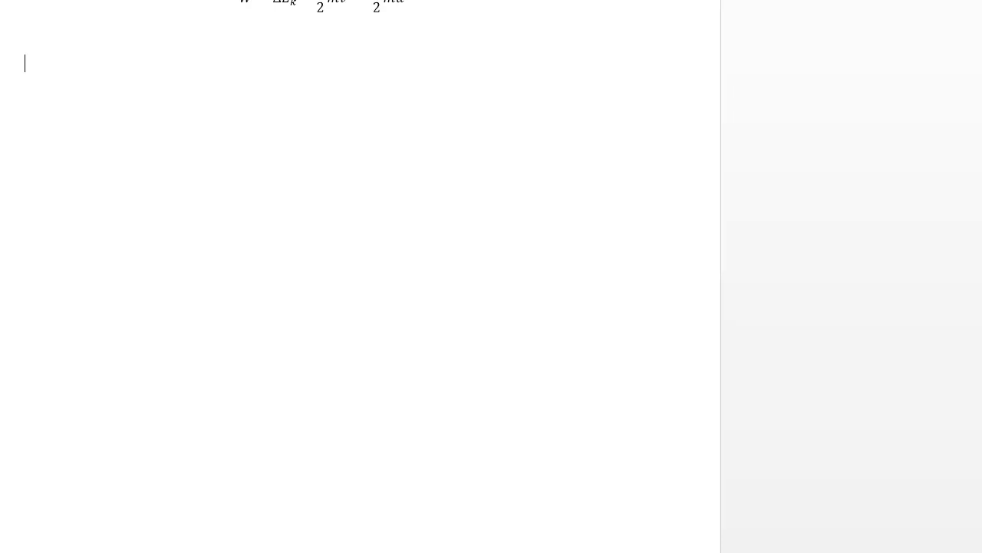
key("alt+equal")
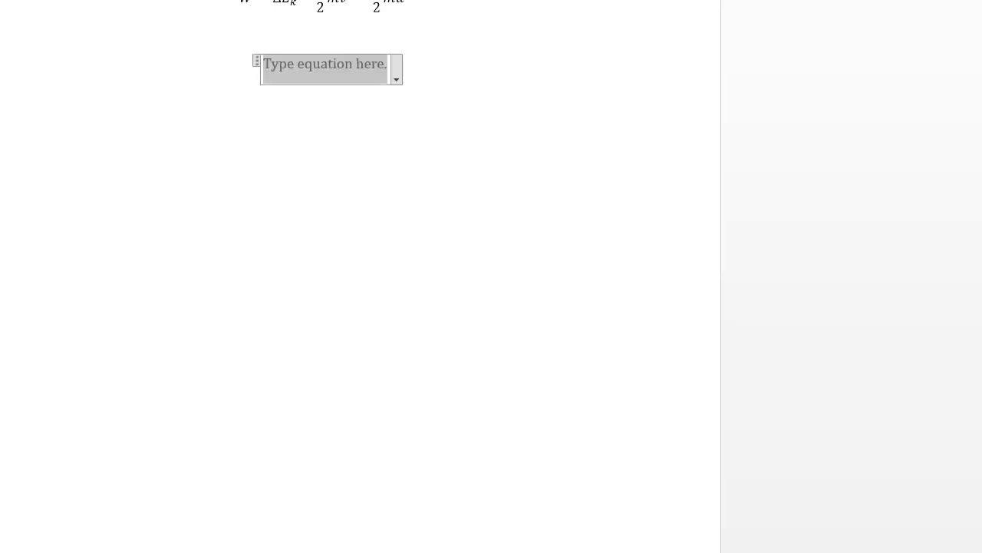
left_click(498, 89)
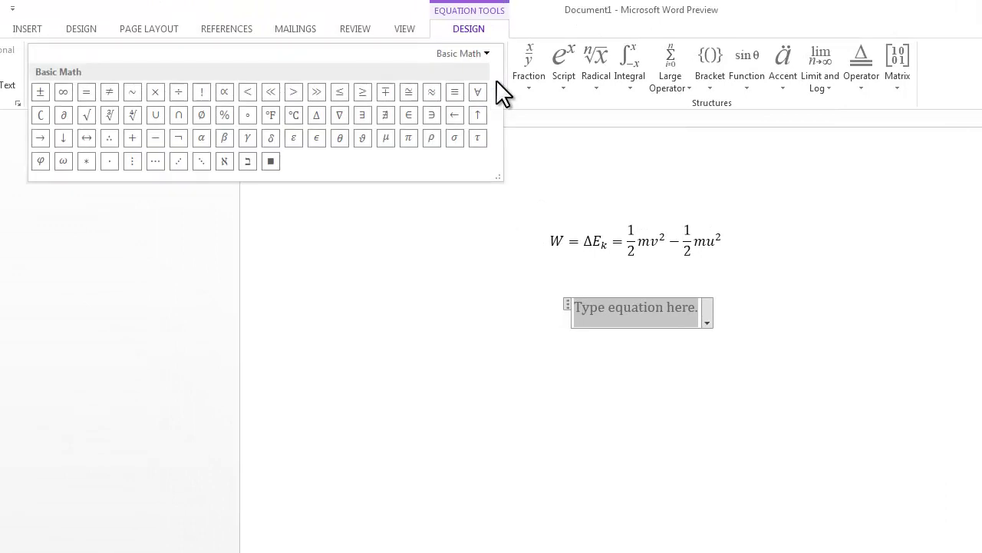
Step: Insert a long right arrow from the Arrows symbol set into the blank equation
left_click(485, 54)
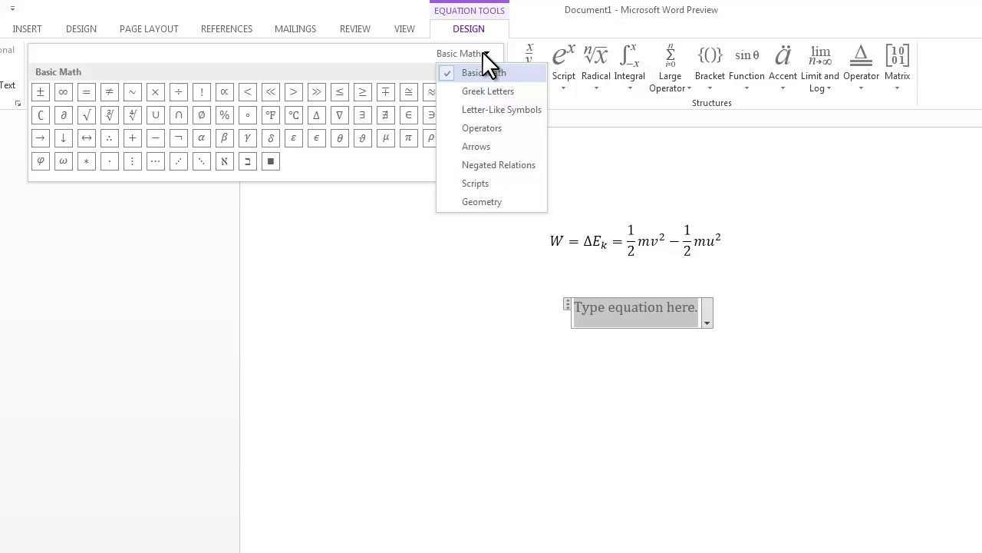
left_click(475, 146)
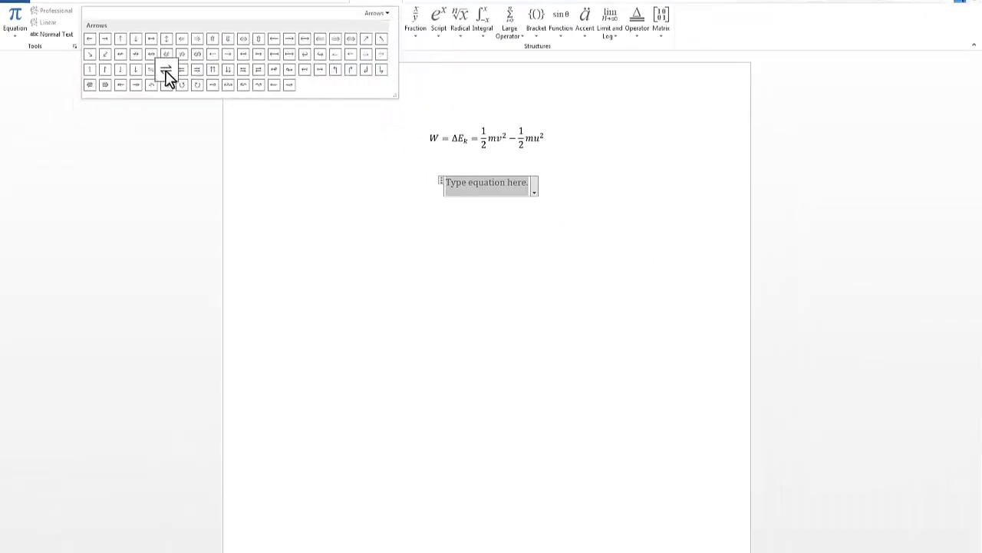
left_click(293, 39)
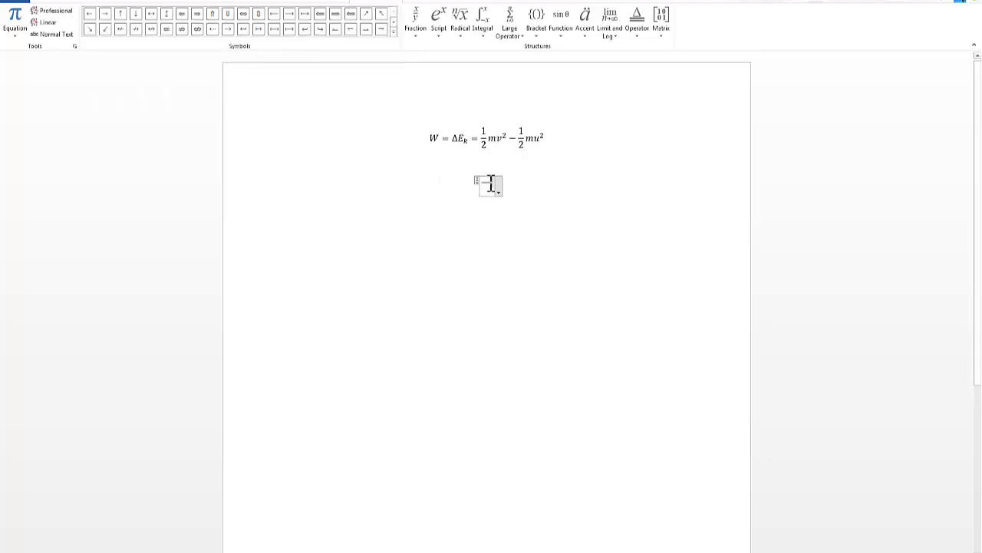
Step: Add a Math AutoCorrect entry that replaces \longarrow with the selected long right arrow from the equation
double_click(492, 185)
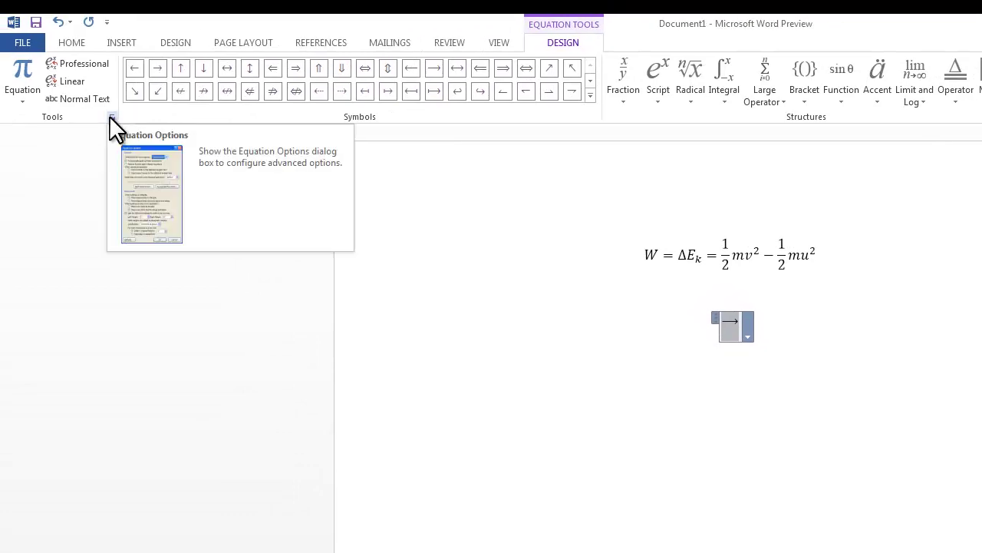
left_click(111, 117)
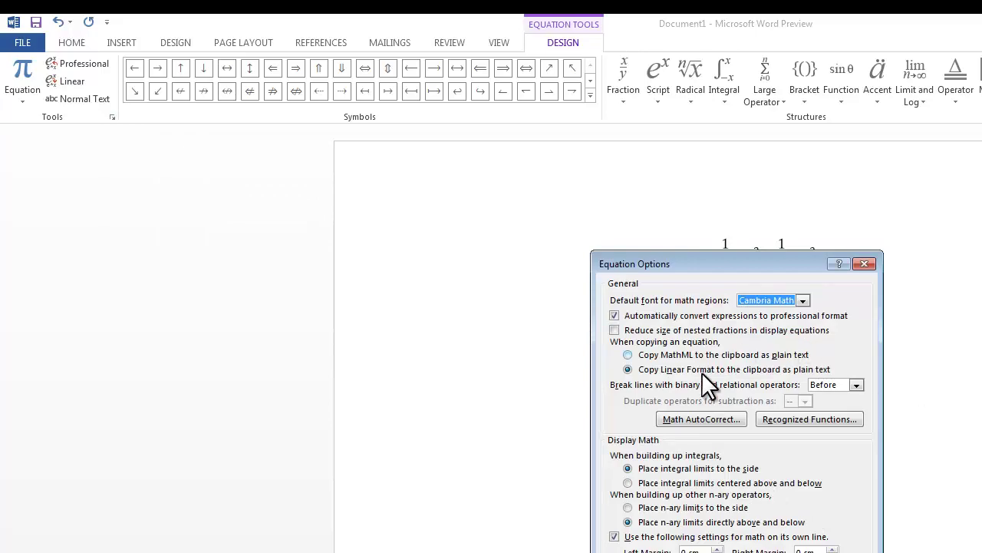
left_click(701, 418)
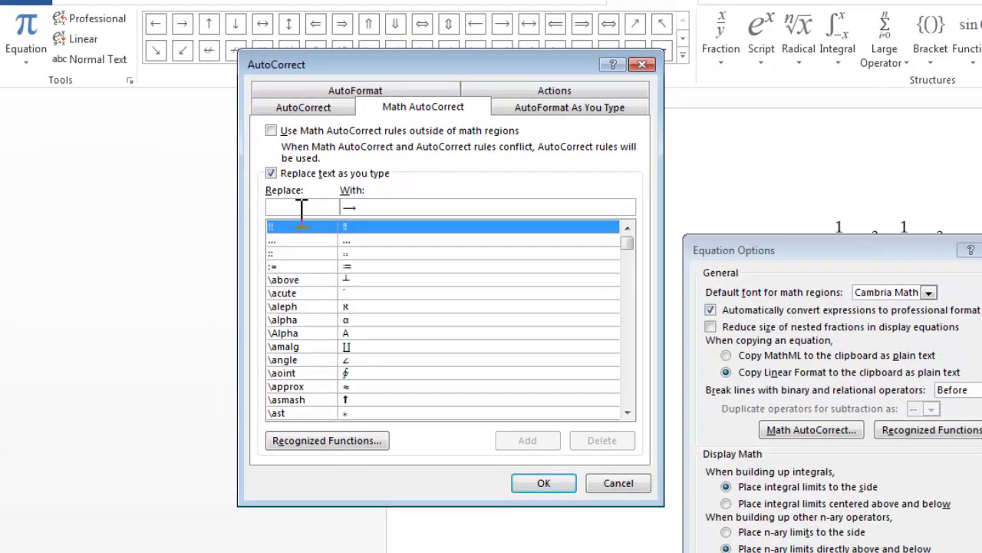
type("\\")
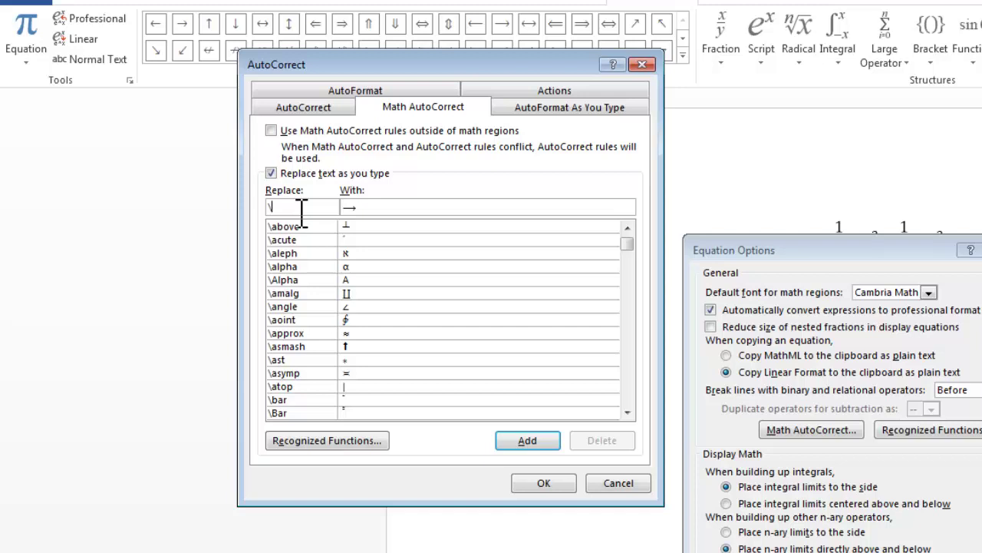
type("l")
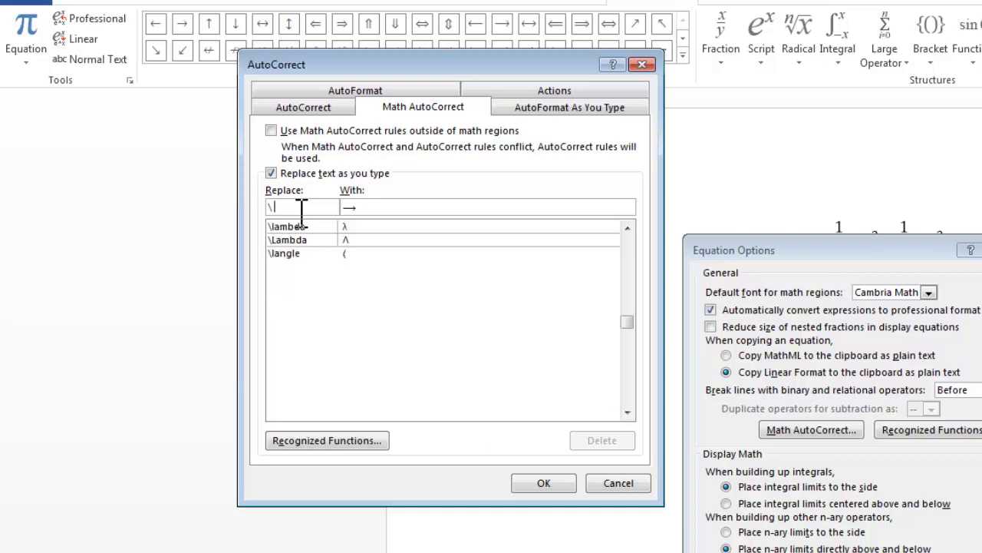
type("ong")
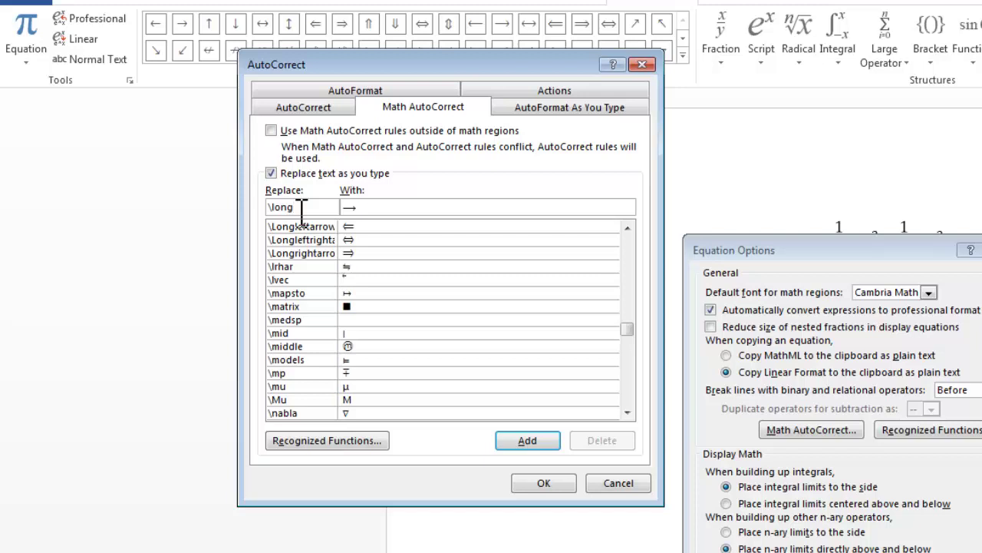
type("arrow")
left_click(508, 443)
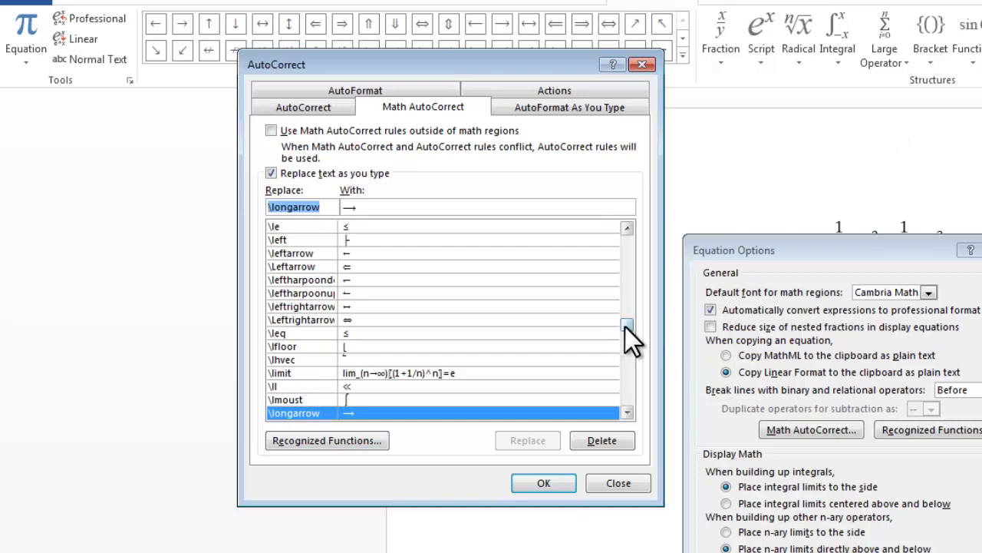
Step: Look up the \equil entry in the Math AutoCorrect list, then close AutoCorrect and the Equation Options
left_click_drag(626, 327, 636, 291)
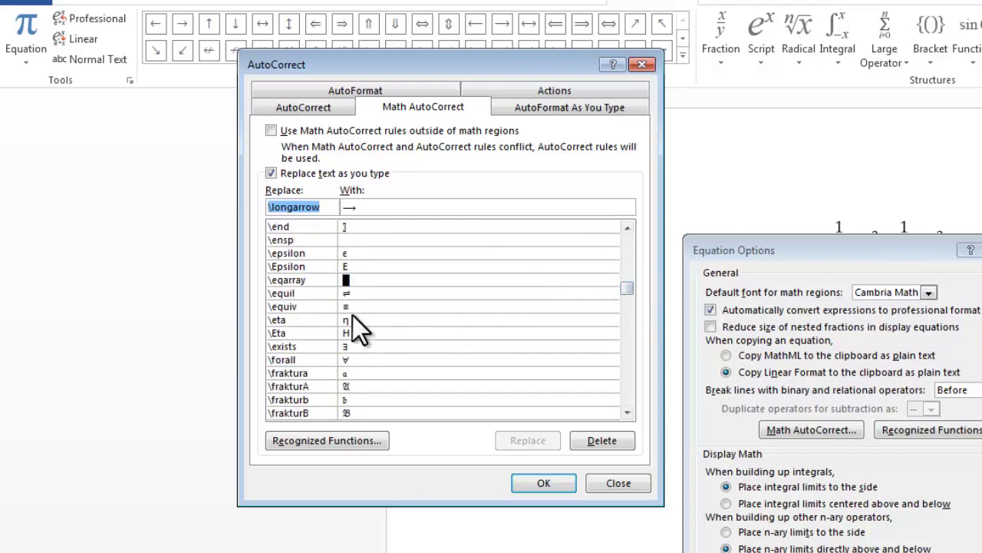
left_click(295, 293)
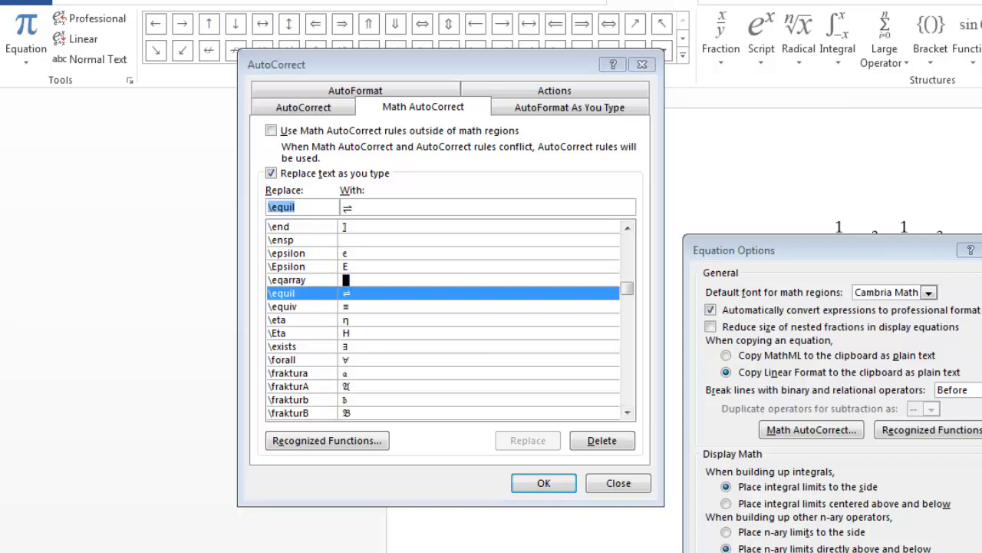
left_click(542, 484)
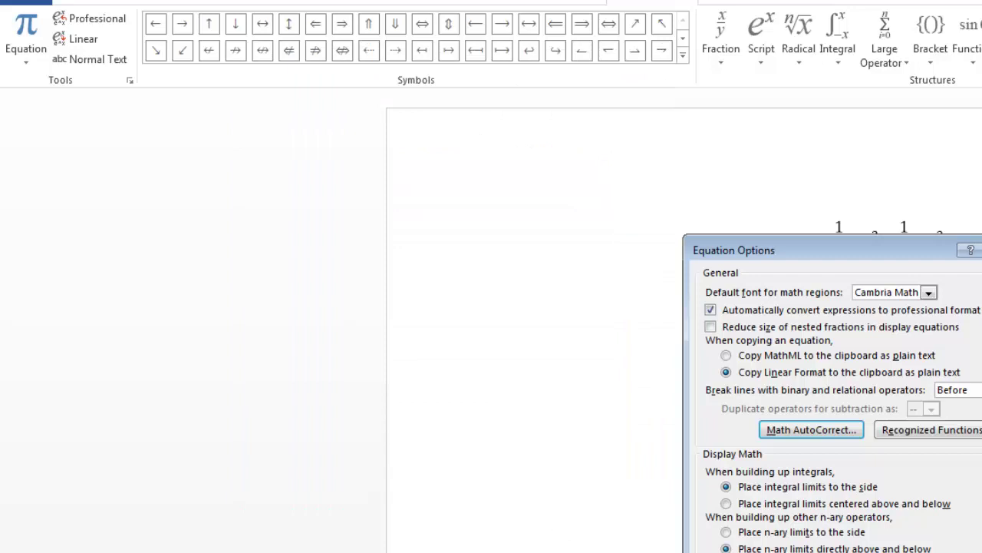
key("Escape")
left_click(963, 410)
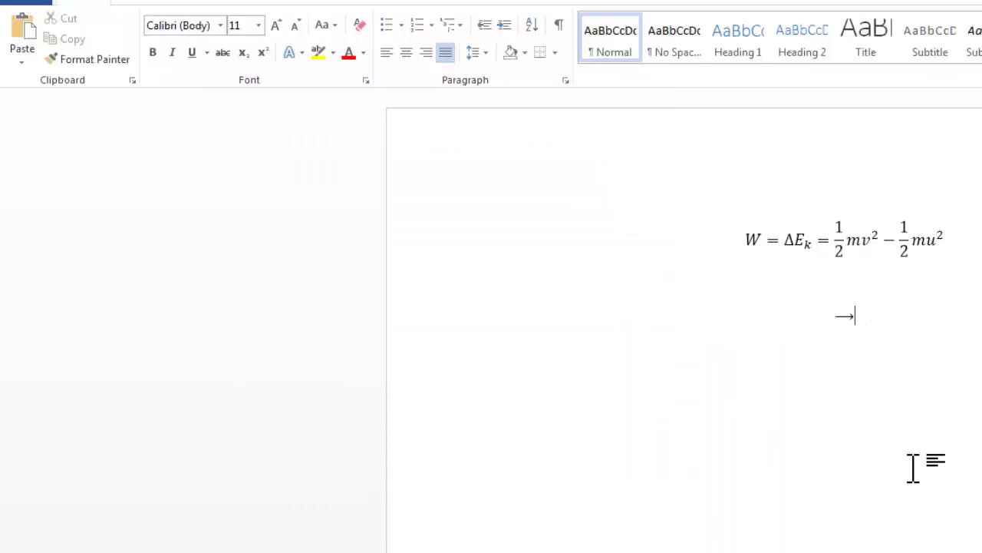
Step: Delete the inserted arrow and produce it again in a new equation with the \longarrow code
key("BackSpace")
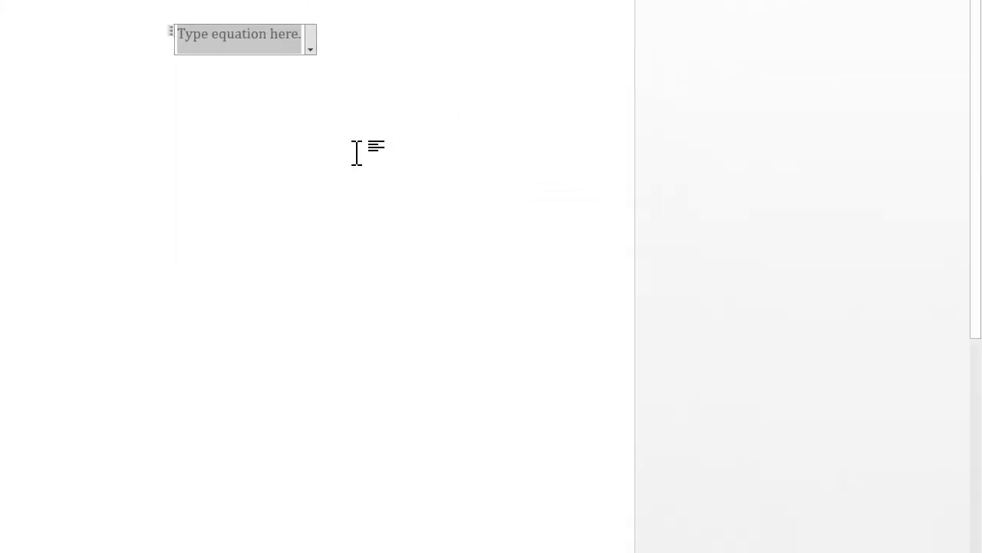
type("\\longarro")
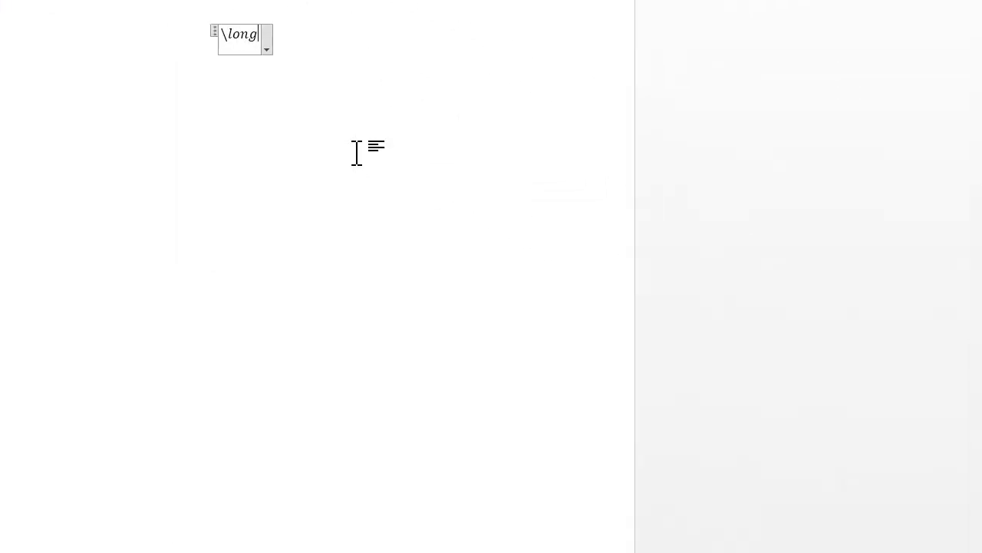
type("w")
key("space")
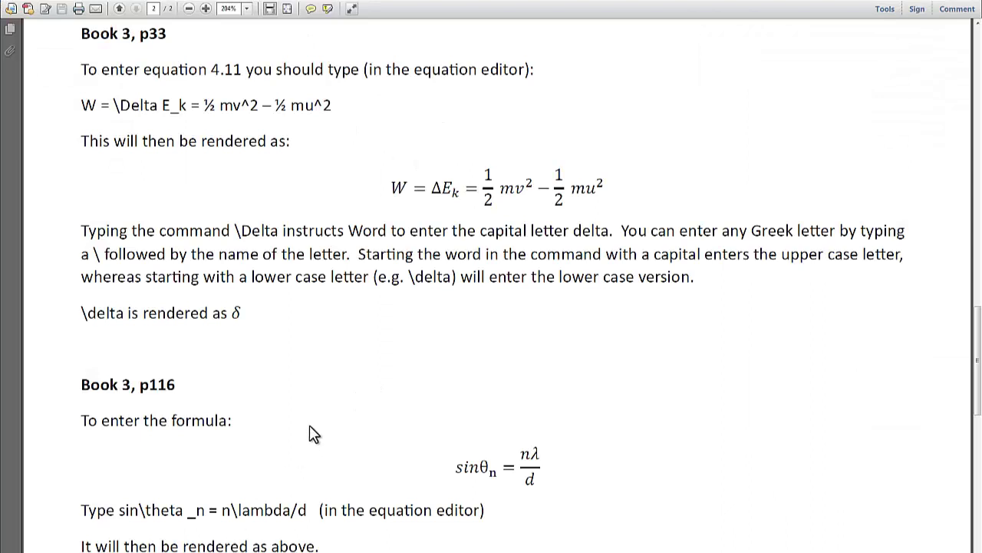
Step: Check the Book 3, p116 formula in the PDF notes, then insert a new equation in Word and begin it with sin\
scroll(313, 432, "down", 6)
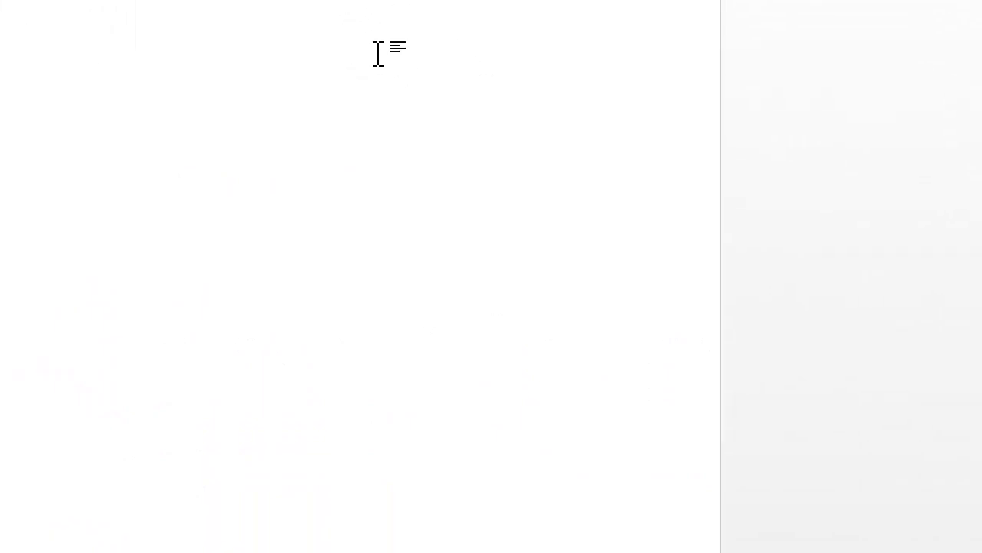
key("alt+equal")
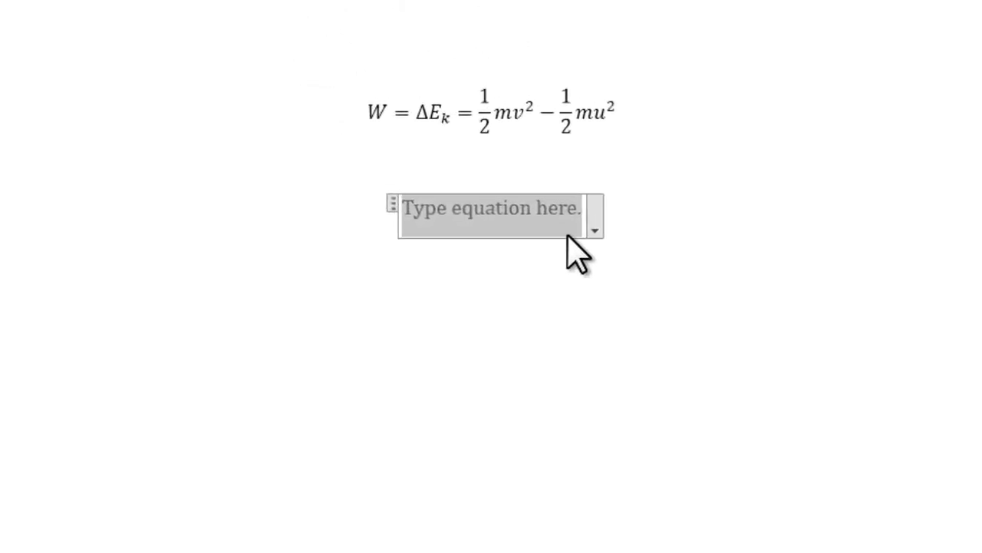
type("sin")
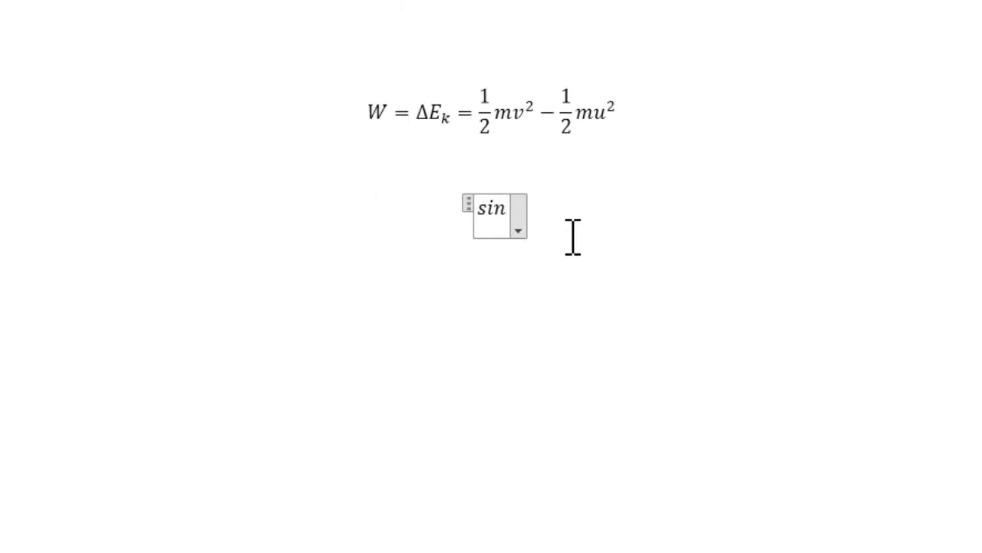
type("\\")
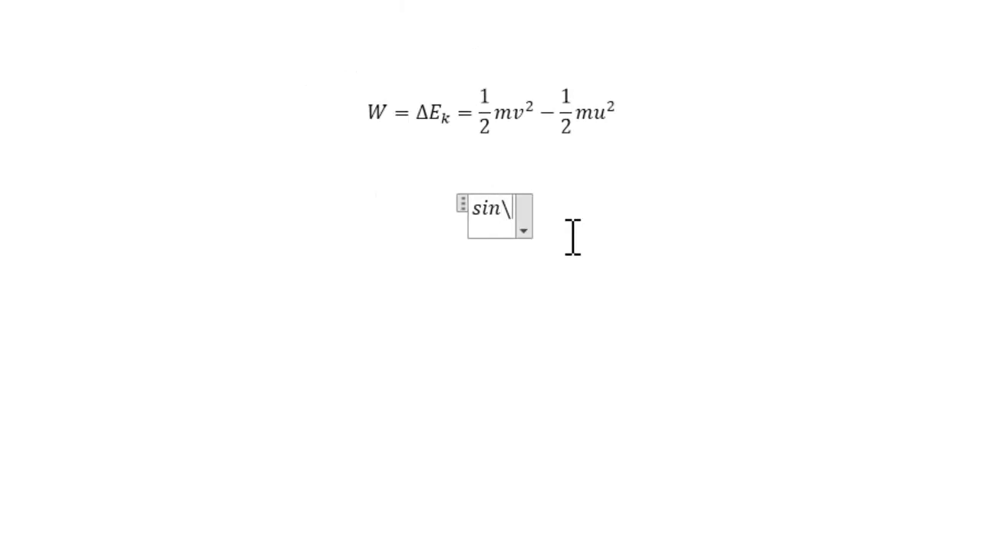